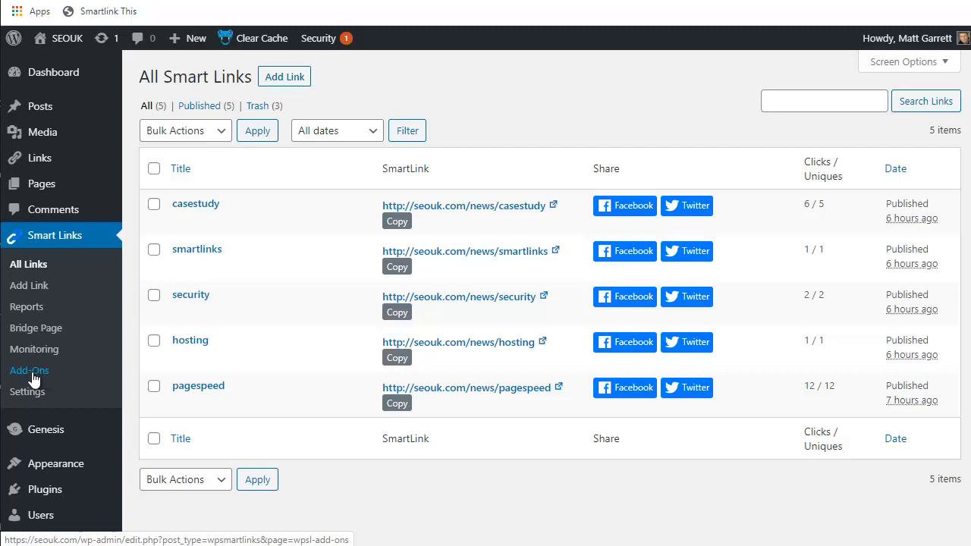
- Check the license status of the WP SmartLinks add-on on the Smart Links Add-Ons page
{"action": "left_click", "coordinate": [38, 378]}
{"action": "scroll", "coordinate": [34, 210], "scroll_direction": "down", "scroll_amount": 2}
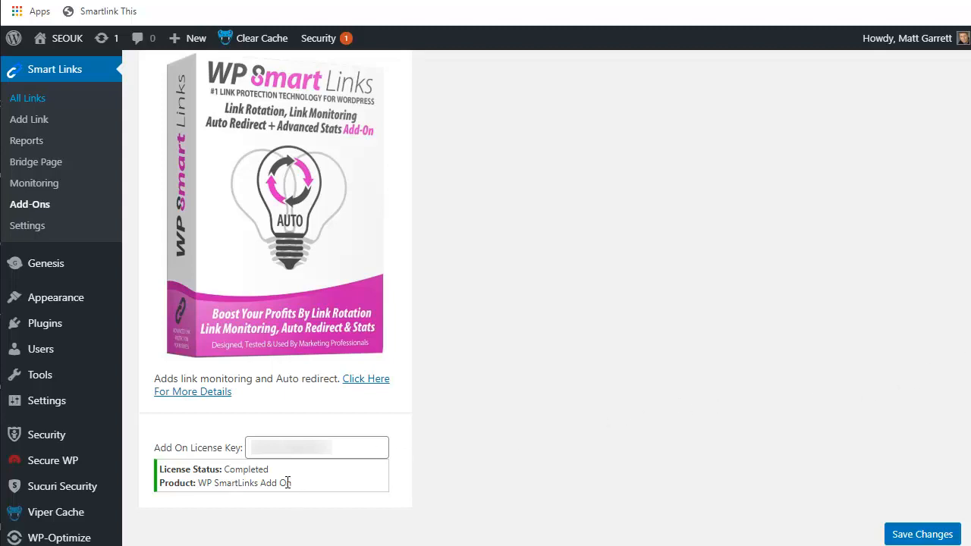
- Activate link monitoring in the Smart Links Monitoring settings and set the check frequency to Once Daily
{"action": "left_click", "coordinate": [37, 187]}
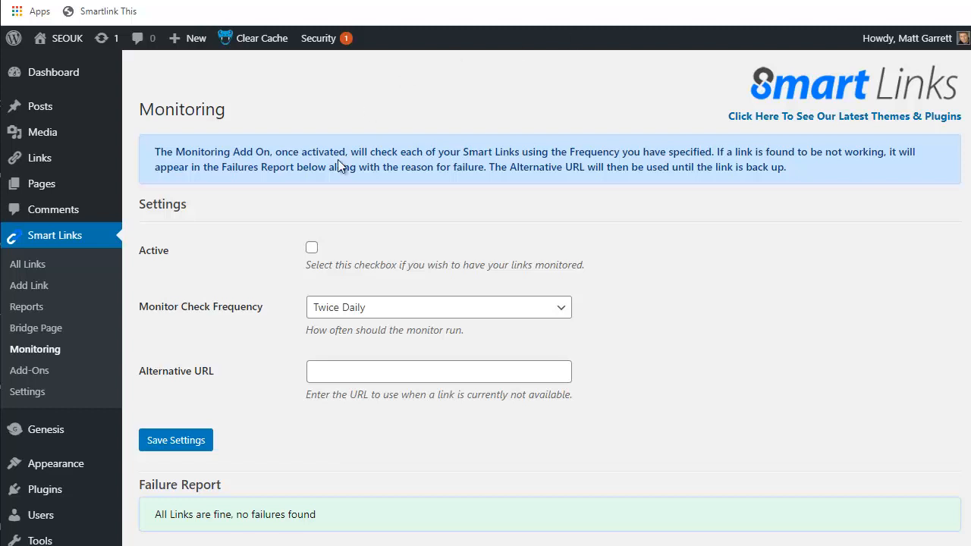
{"action": "left_click", "coordinate": [312, 248]}
{"action": "left_click", "coordinate": [414, 314]}
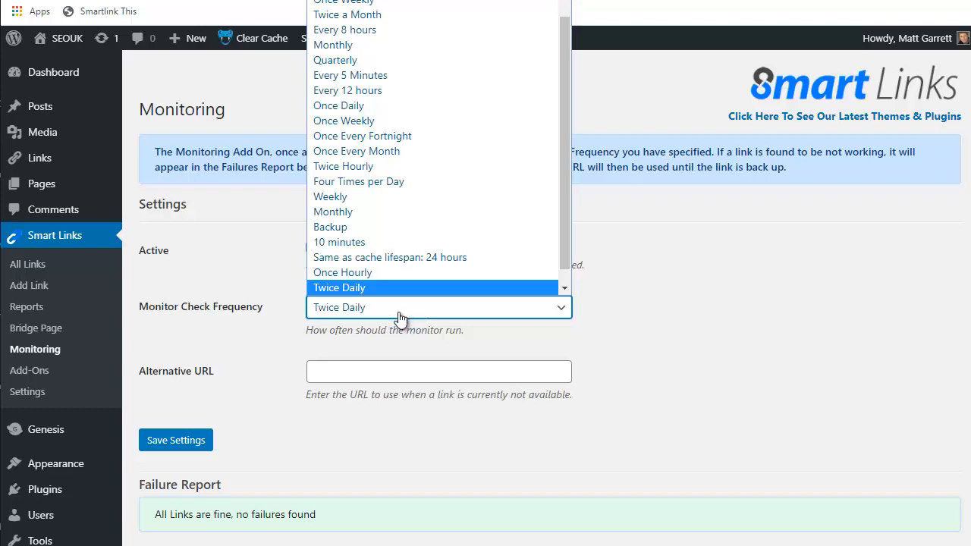
{"action": "scroll", "coordinate": [393, 298], "scroll_direction": "down", "scroll_amount": 1}
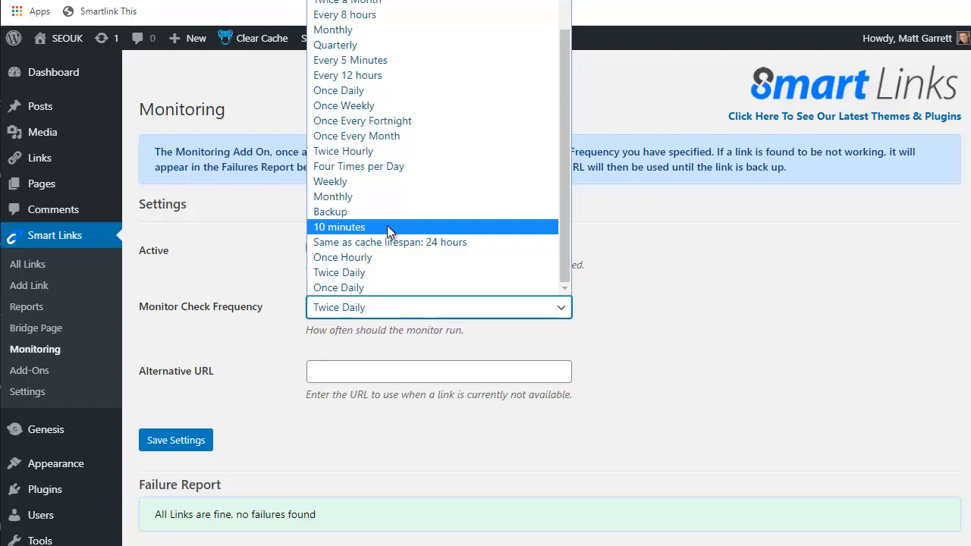
{"action": "left_click", "coordinate": [375, 289]}
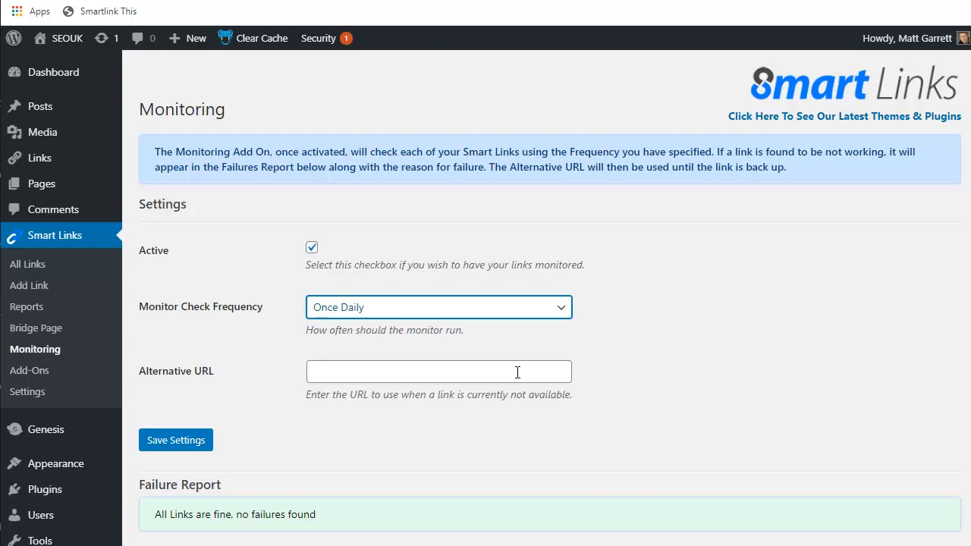
{"action": "left_click", "coordinate": [517, 372]}
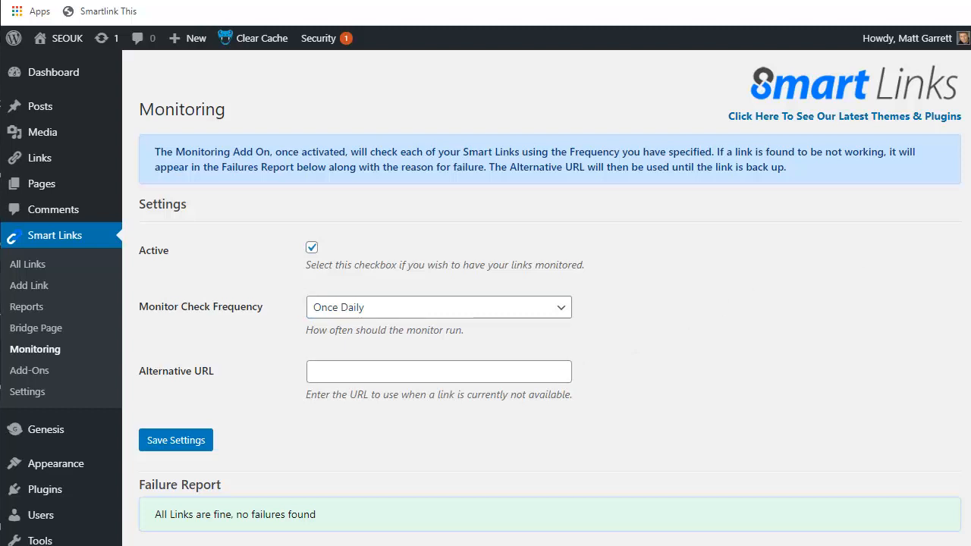
{"action": "left_click", "coordinate": [429, 371]}
{"action": "type", "text": "https://wptoolkit.com/our-products/"}
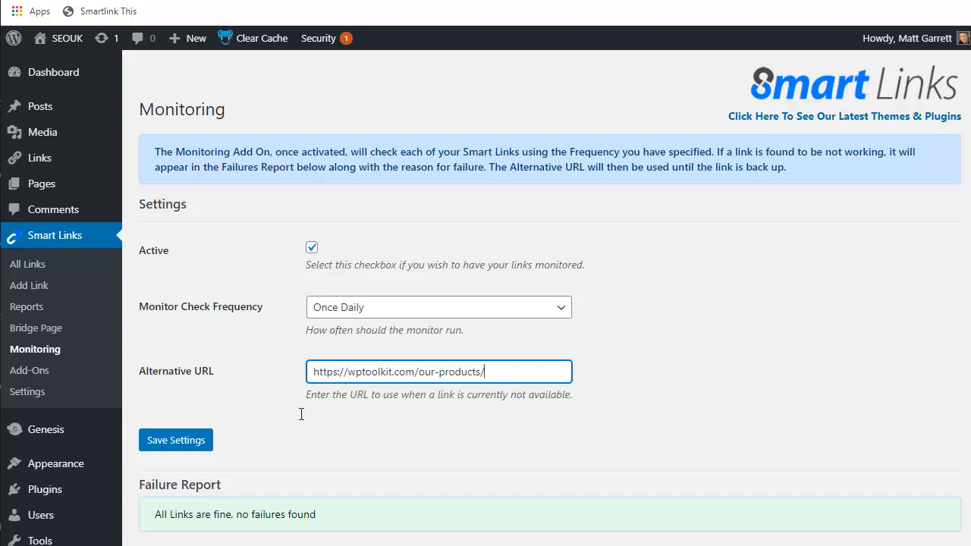
{"action": "left_click", "coordinate": [183, 446]}
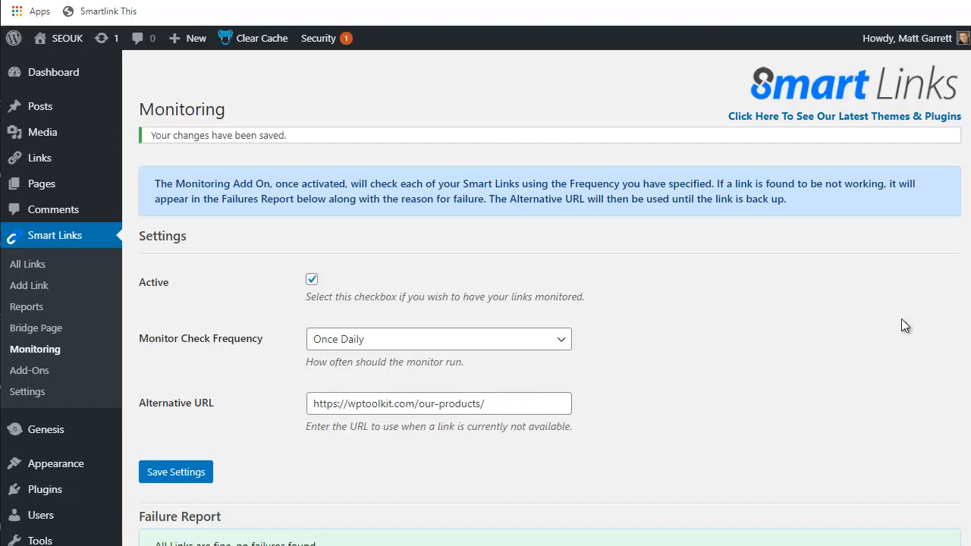
{"action": "scroll", "coordinate": [509, 368], "scroll_direction": "down", "scroll_amount": 1}
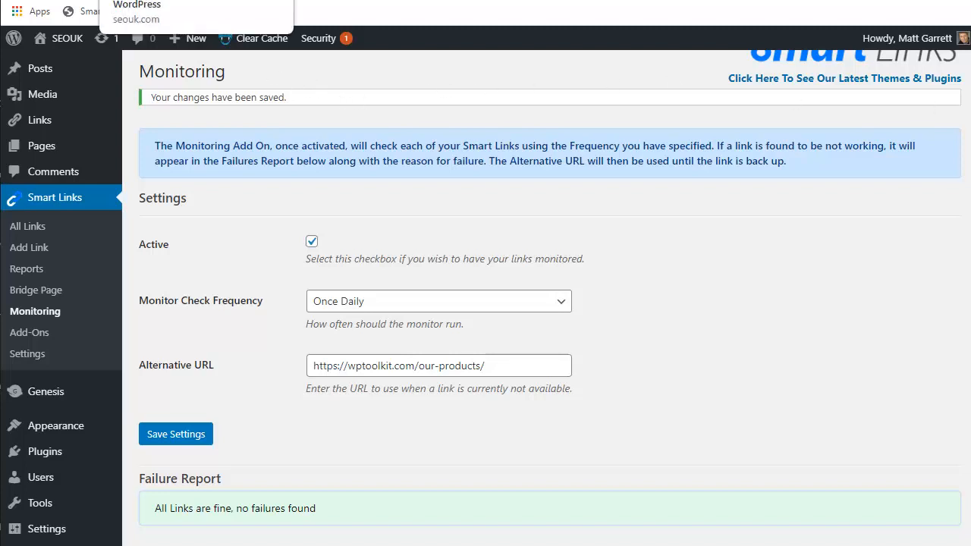
- Open the smartlinks link for editing and enable Auto Redirect for it
{"action": "left_click", "coordinate": [152, 1]}
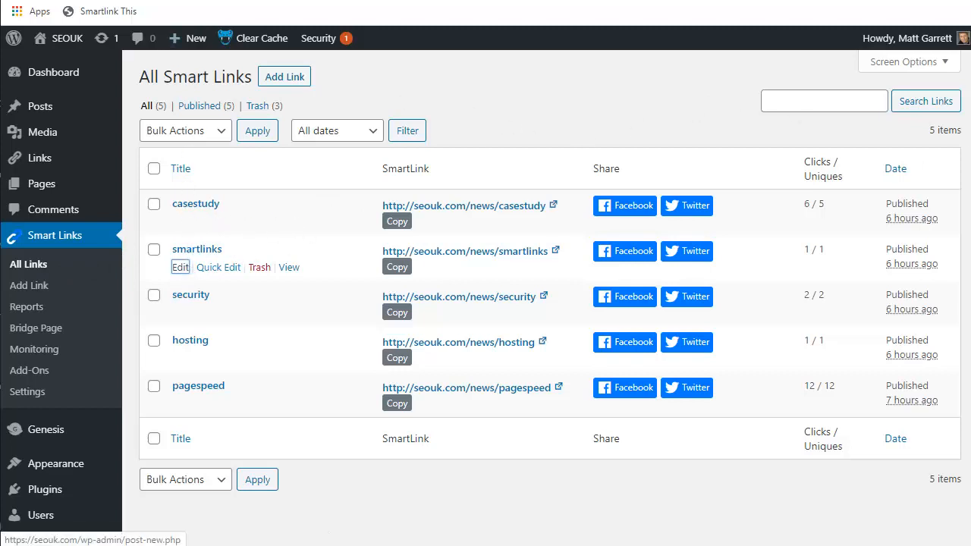
{"action": "left_click", "coordinate": [199, 1]}
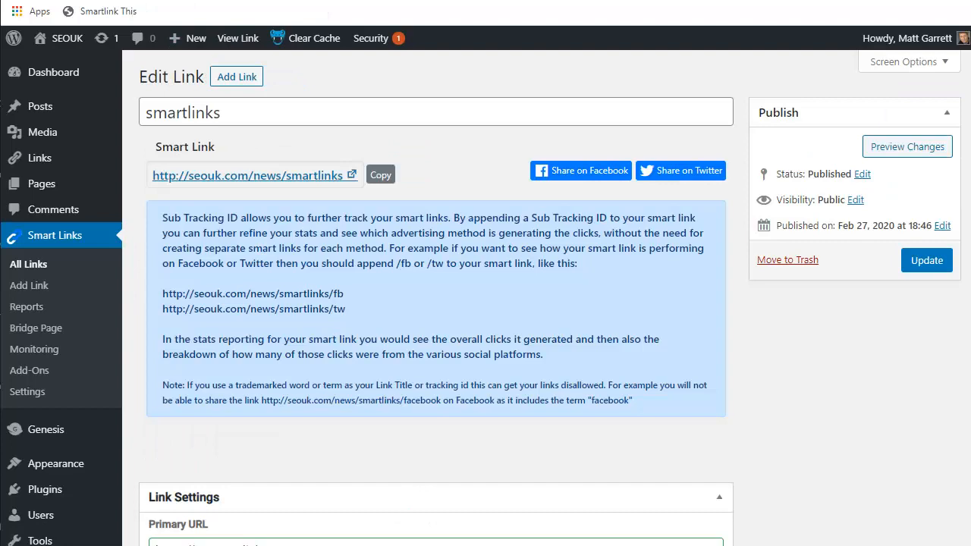
{"action": "scroll", "coordinate": [436, 303], "scroll_direction": "down", "scroll_amount": 9}
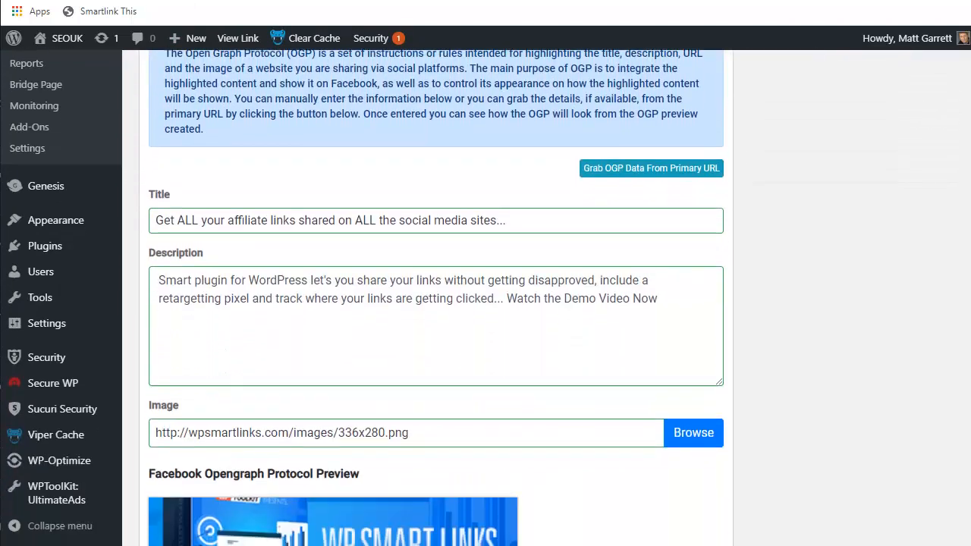
{"action": "scroll", "coordinate": [436, 303], "scroll_direction": "down", "scroll_amount": 7}
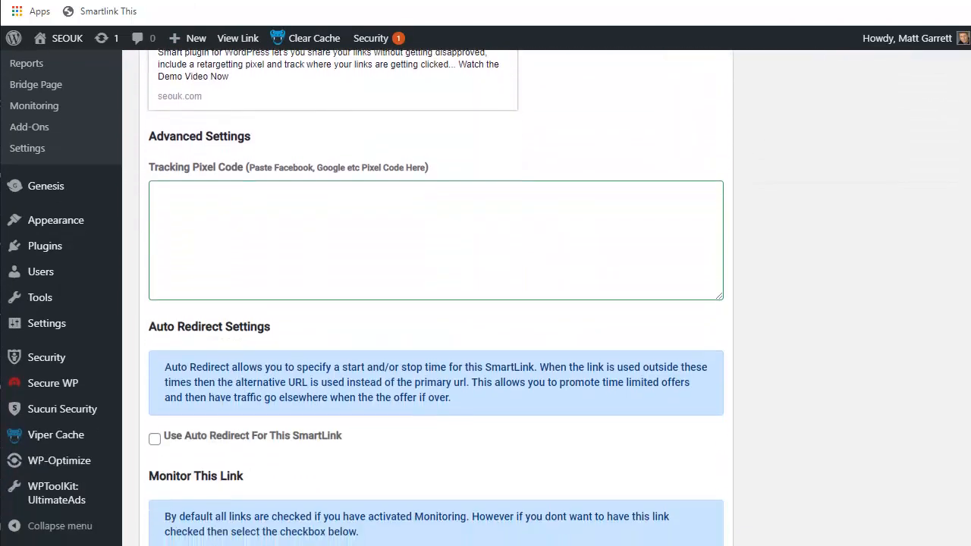
{"action": "scroll", "coordinate": [437, 304], "scroll_direction": "down", "scroll_amount": 1}
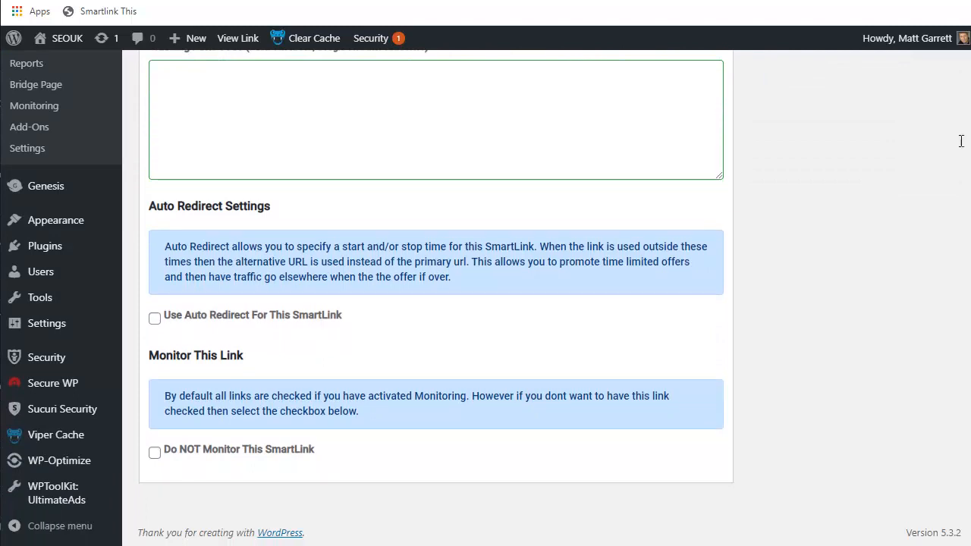
{"action": "left_click", "coordinate": [154, 324]}
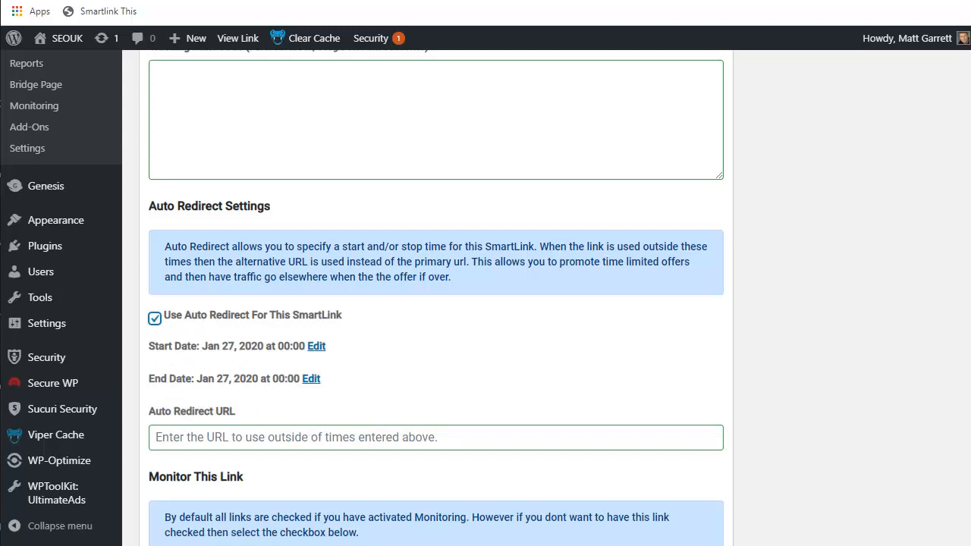
{"action": "left_click", "coordinate": [844, 149]}
- Set the Auto Redirect start date to Feb 28, 2020
{"action": "left_click", "coordinate": [317, 346]}
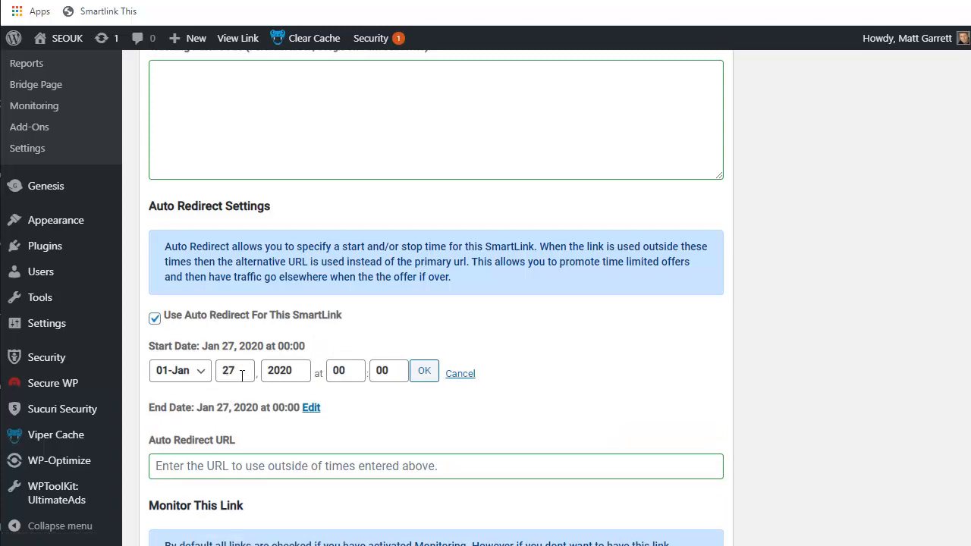
{"action": "left_click", "coordinate": [203, 374]}
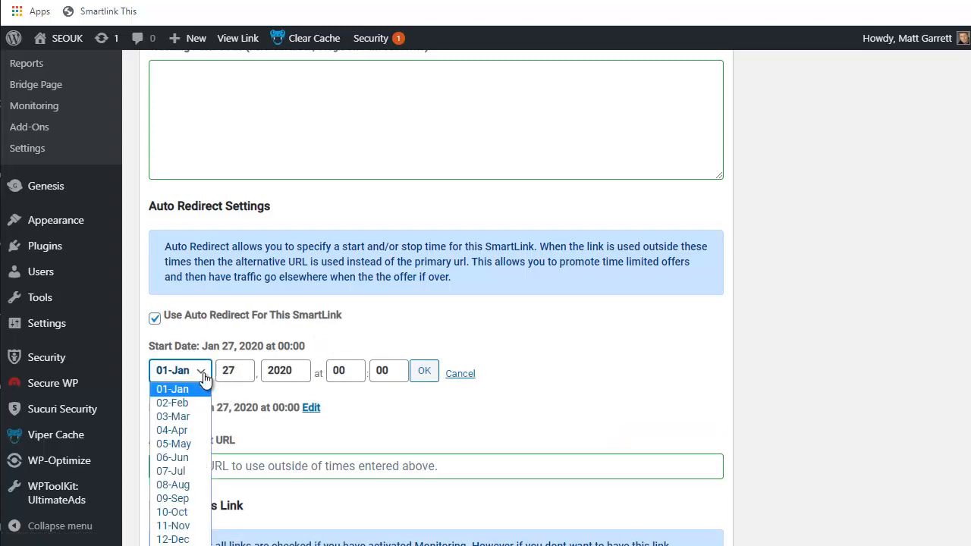
{"action": "left_click", "coordinate": [187, 403]}
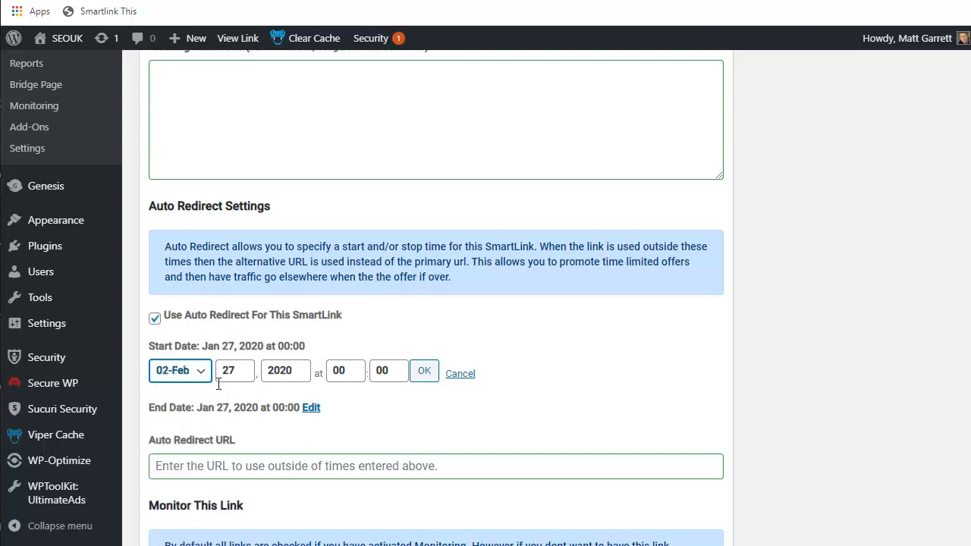
{"action": "left_click_drag", "start_coordinate": [229, 371], "coordinate": [239, 371]}
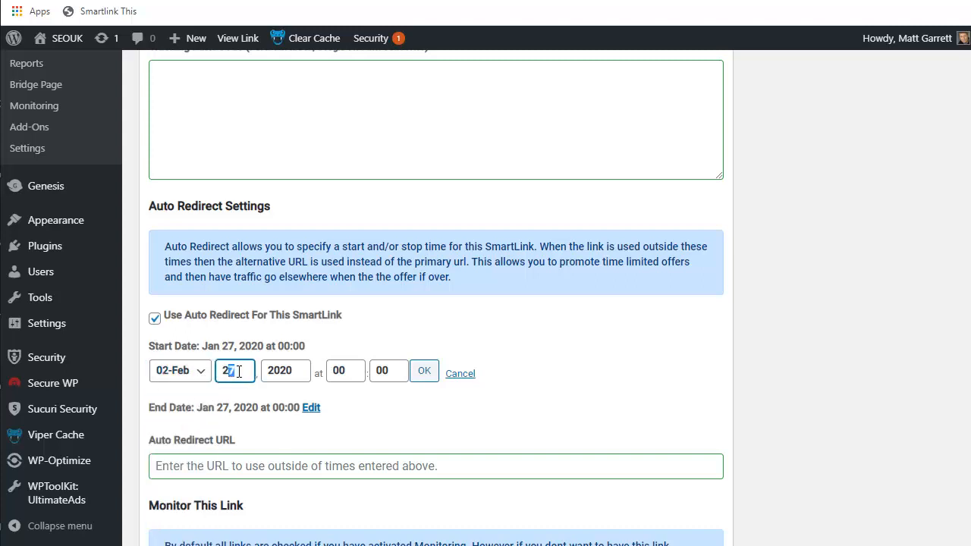
{"action": "type", "text": "8"}
{"action": "left_click", "coordinate": [424, 371]}
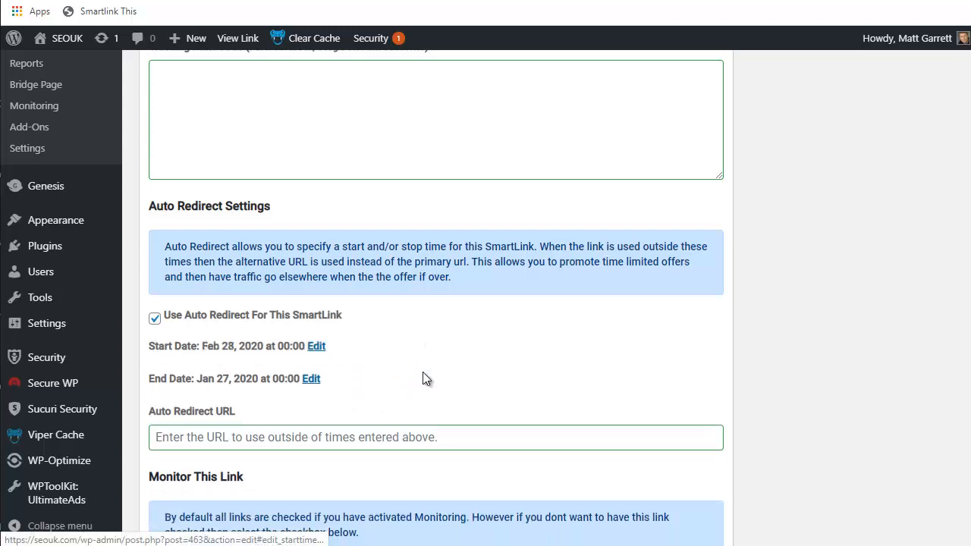
- Set the Auto Redirect end date to Mar 3, 2020 at 11:00
{"action": "left_click", "coordinate": [311, 379]}
{"action": "left_click", "coordinate": [186, 403]}
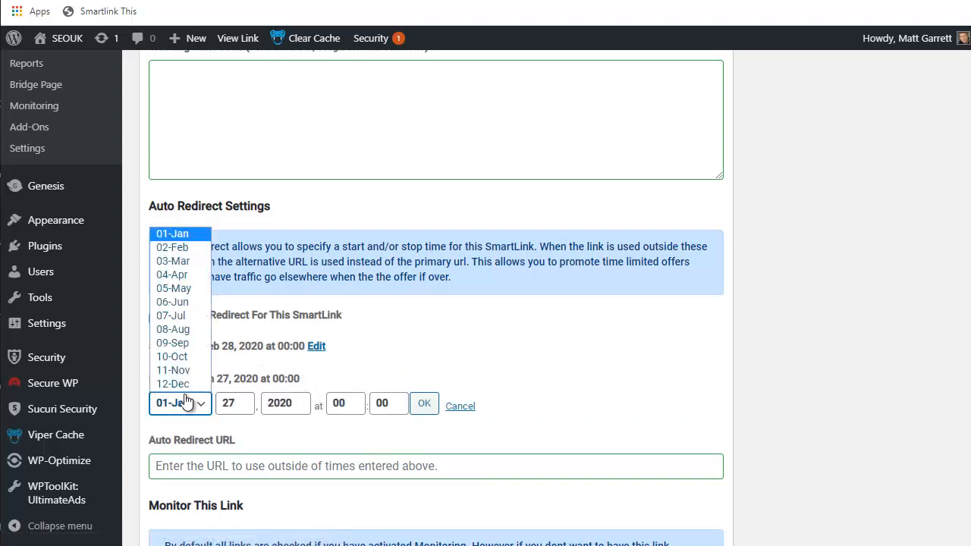
{"action": "left_click", "coordinate": [185, 266]}
{"action": "double_click", "coordinate": [232, 403]}
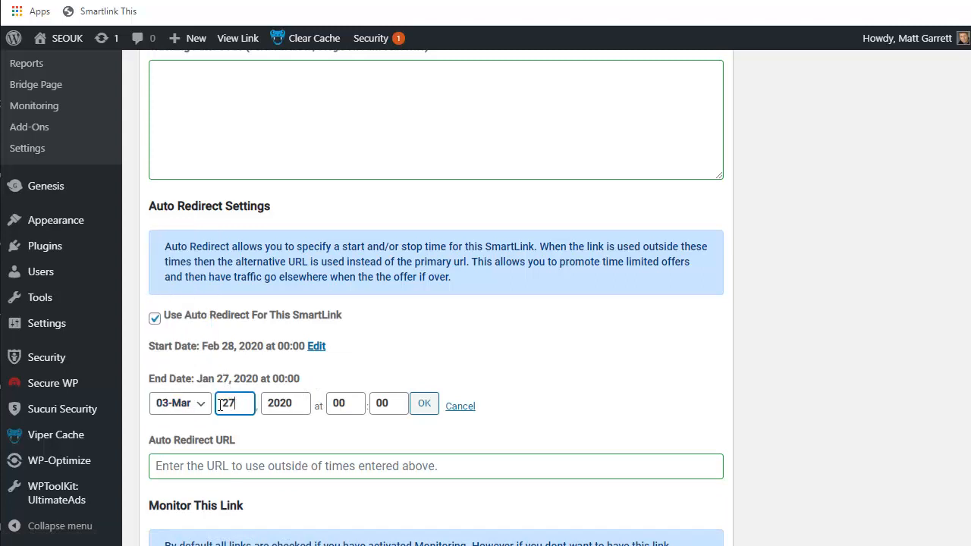
{"action": "type", "text": "03"}
{"action": "double_click", "coordinate": [330, 404]}
{"action": "type", "text": "11"}
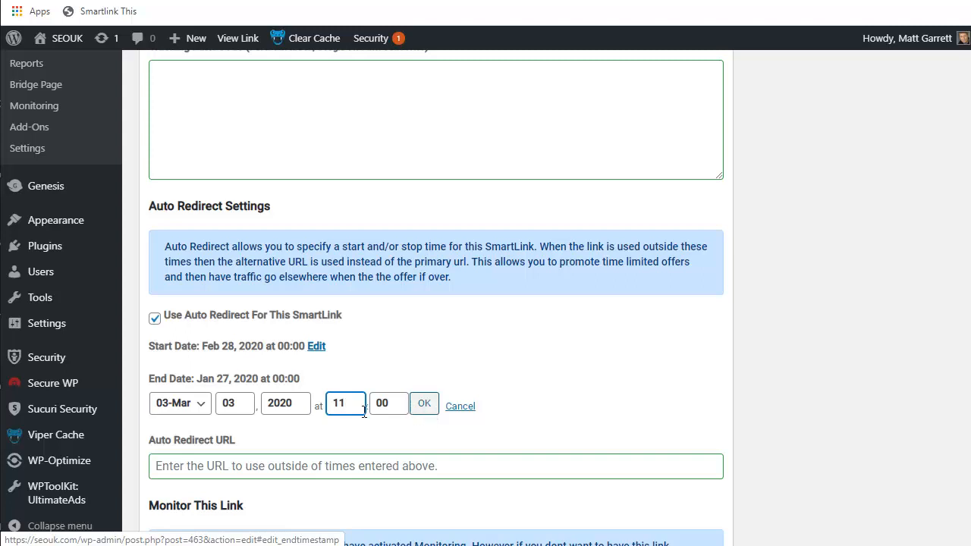
{"action": "left_click", "coordinate": [424, 405]}
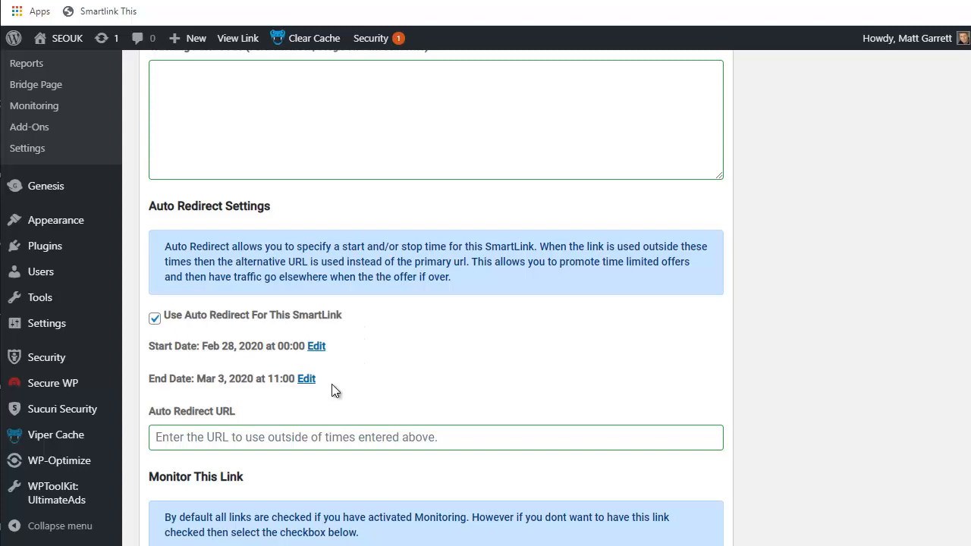
{"action": "left_click", "coordinate": [319, 439]}
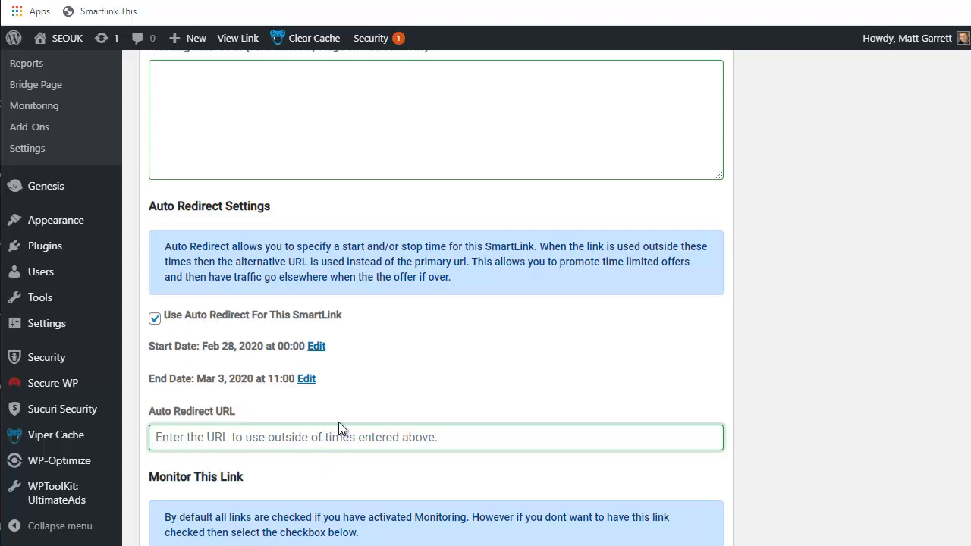
{"action": "type", "text": "https://warriorplus.com/o2/a/wm3m4/0"}
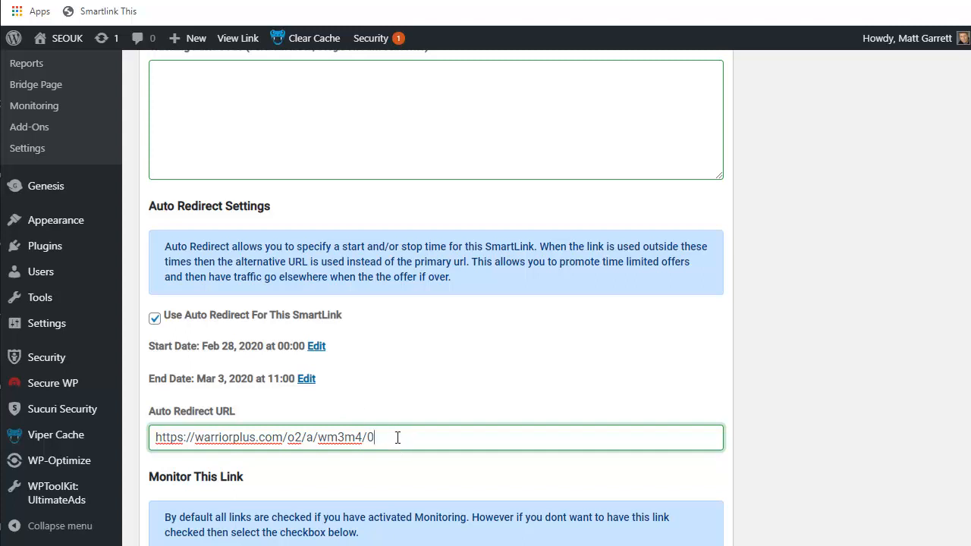
{"action": "left_click", "coordinate": [692, 404]}
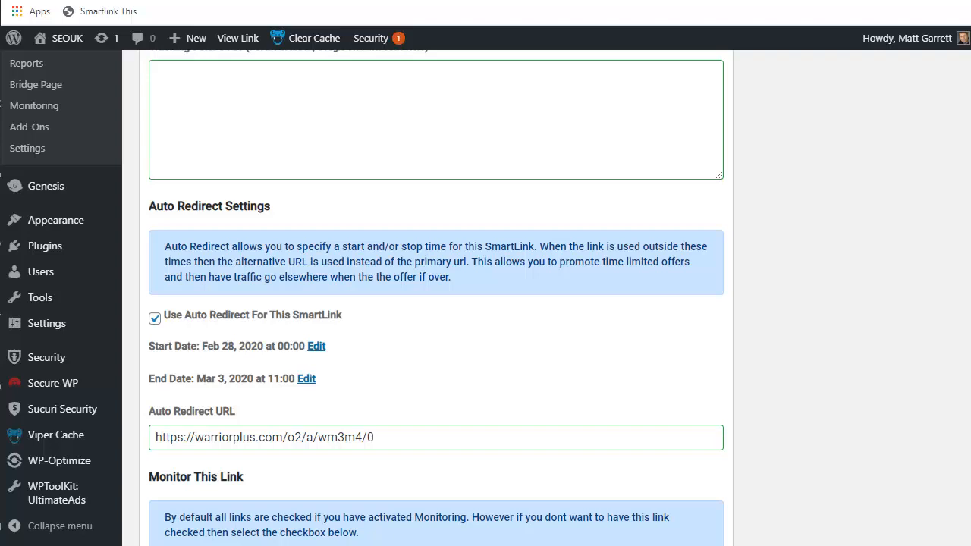
- Select Do NOT Monitor This SmartLink for the smartlinks link and update the link
{"action": "scroll", "coordinate": [436, 296], "scroll_direction": "down", "scroll_amount": 2}
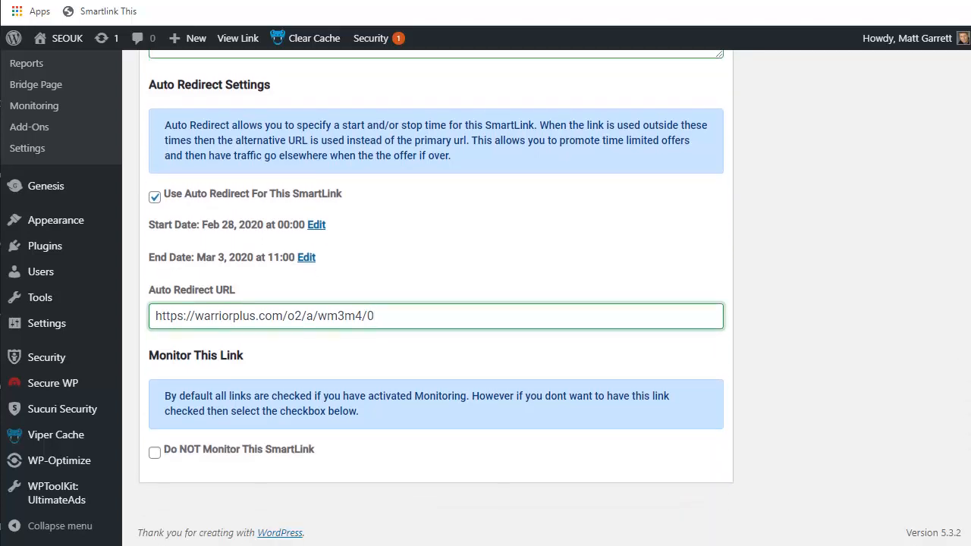
{"action": "key", "text": "Tab"}
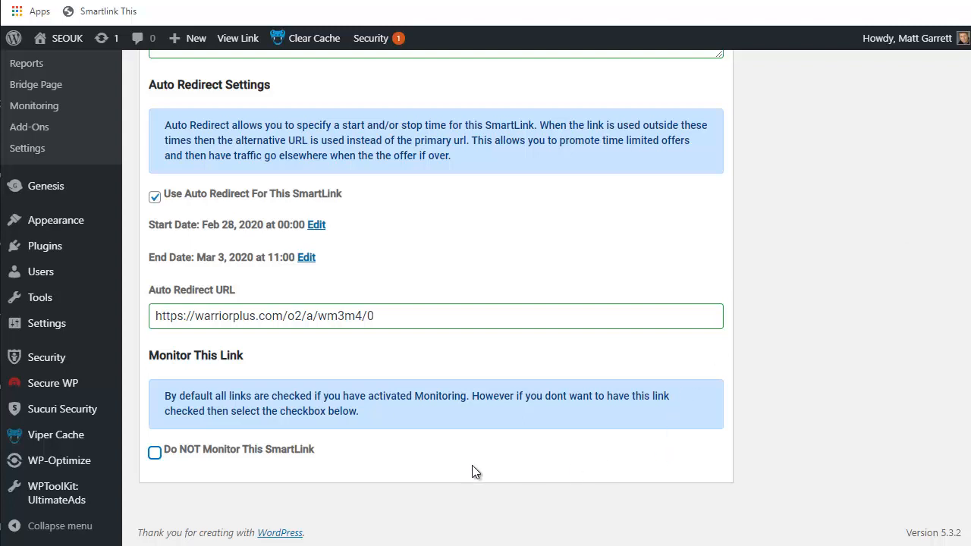
{"action": "left_click", "coordinate": [154, 453]}
{"action": "scroll", "coordinate": [437, 304], "scroll_direction": "up", "scroll_amount": 15}
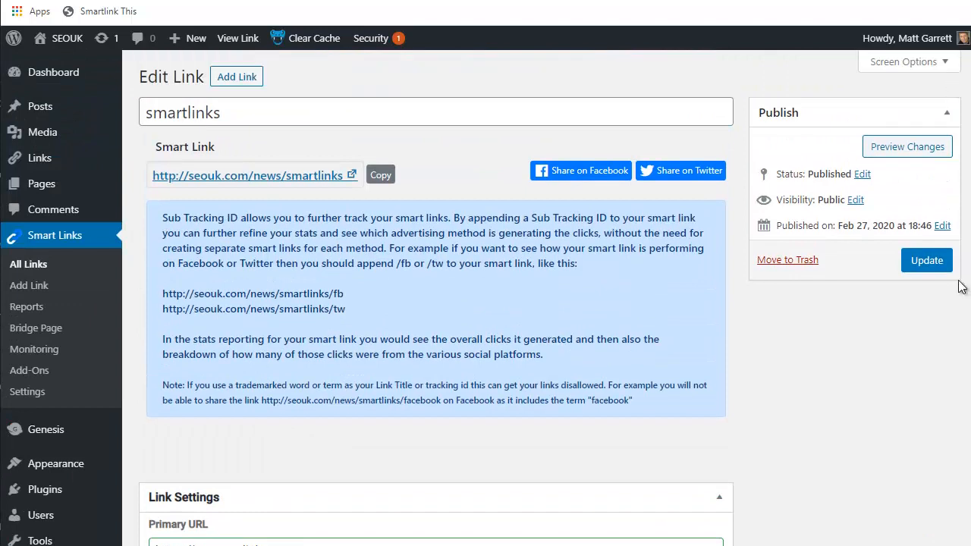
{"action": "left_click", "coordinate": [927, 260]}
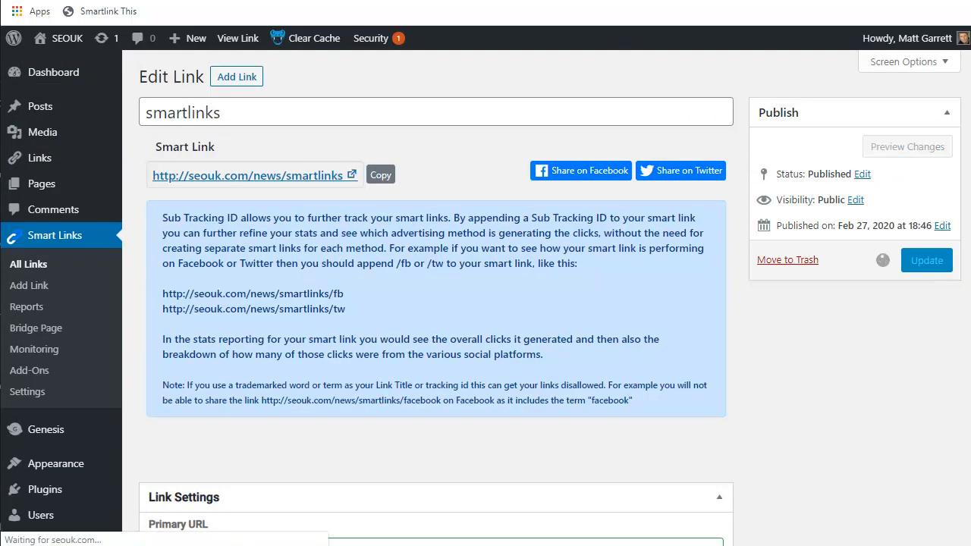